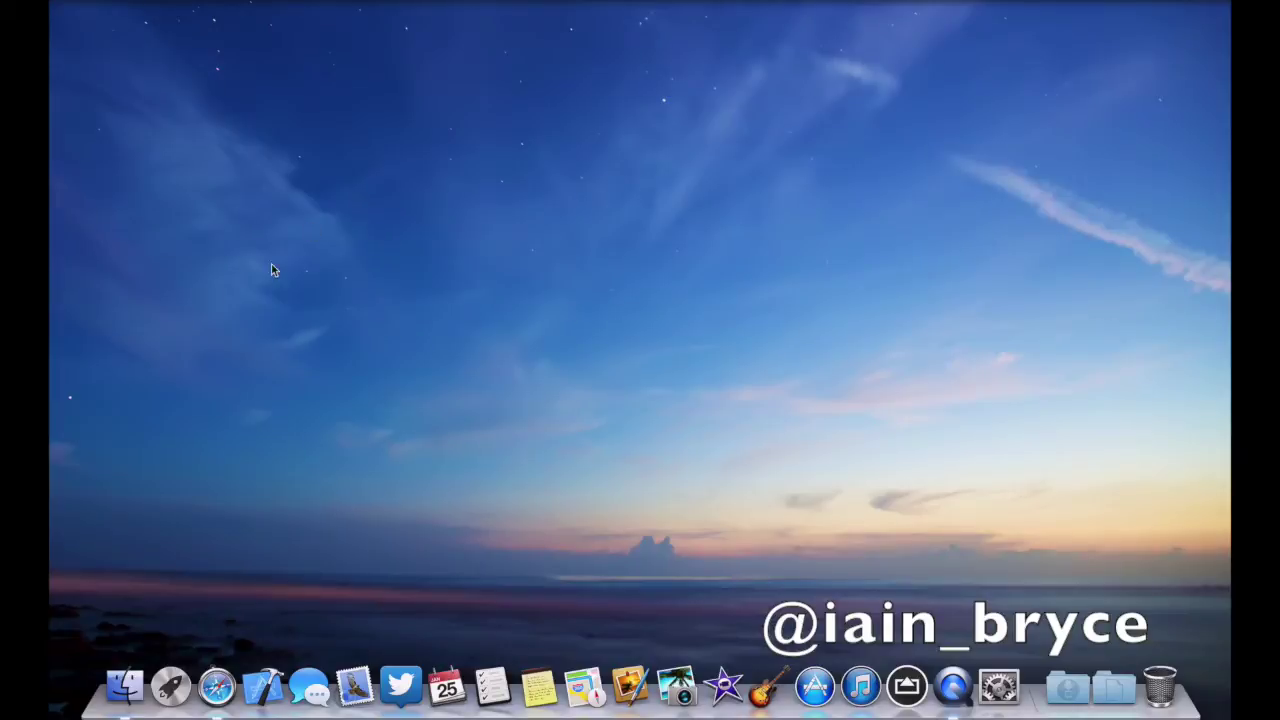
# - Open the bookmarked Knock website in Safari and review its feature descriptions through to the Compatibility section
pyautogui.click(216, 676)
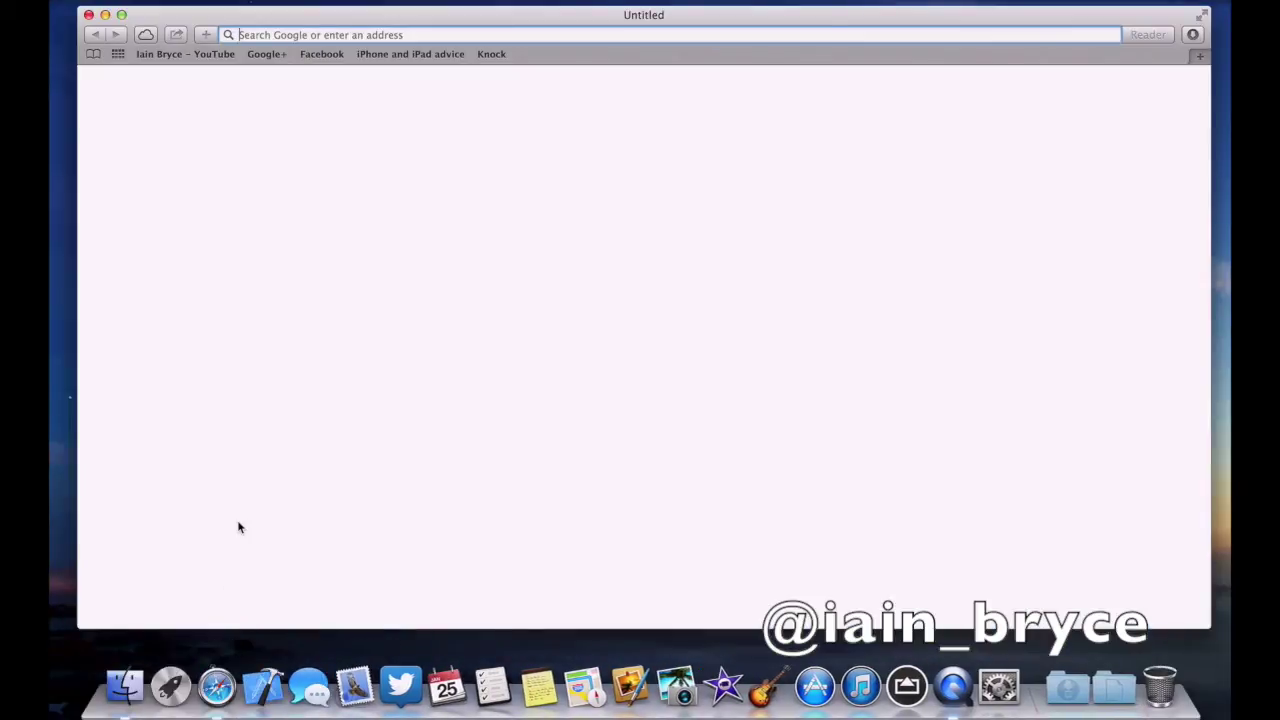
pyautogui.click(497, 54)
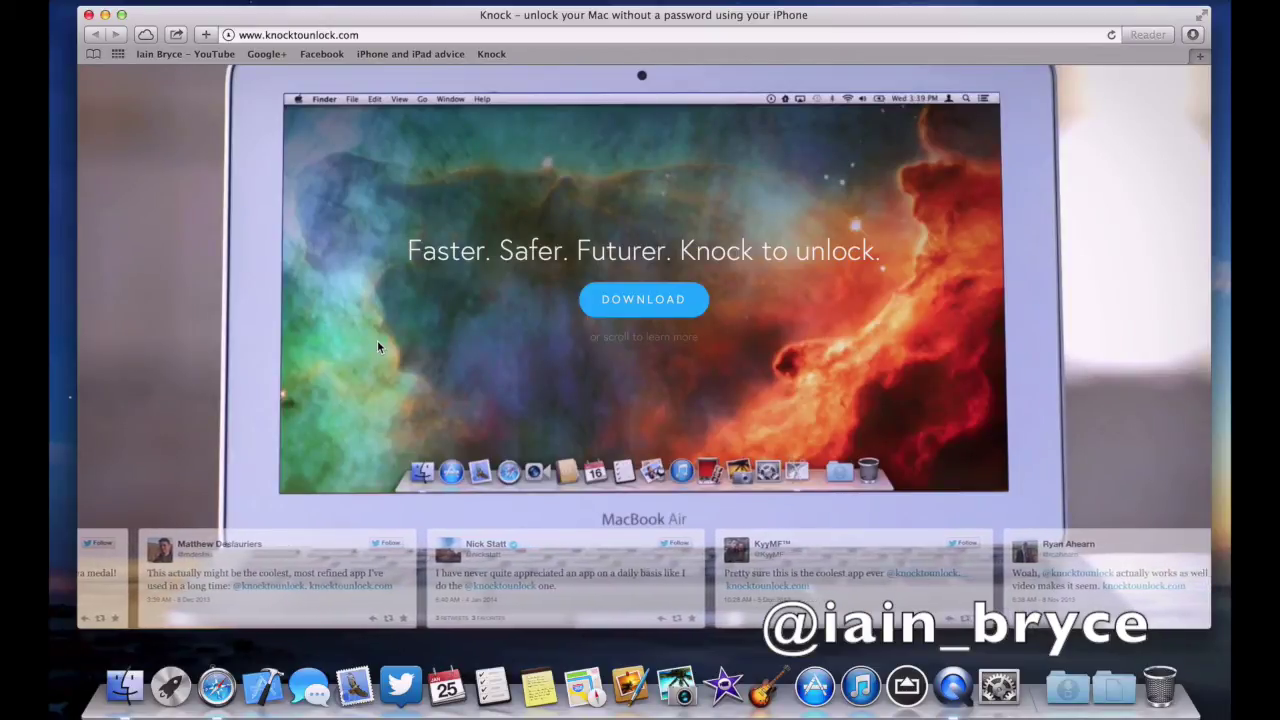
pyautogui.scroll(-5, 377, 346)
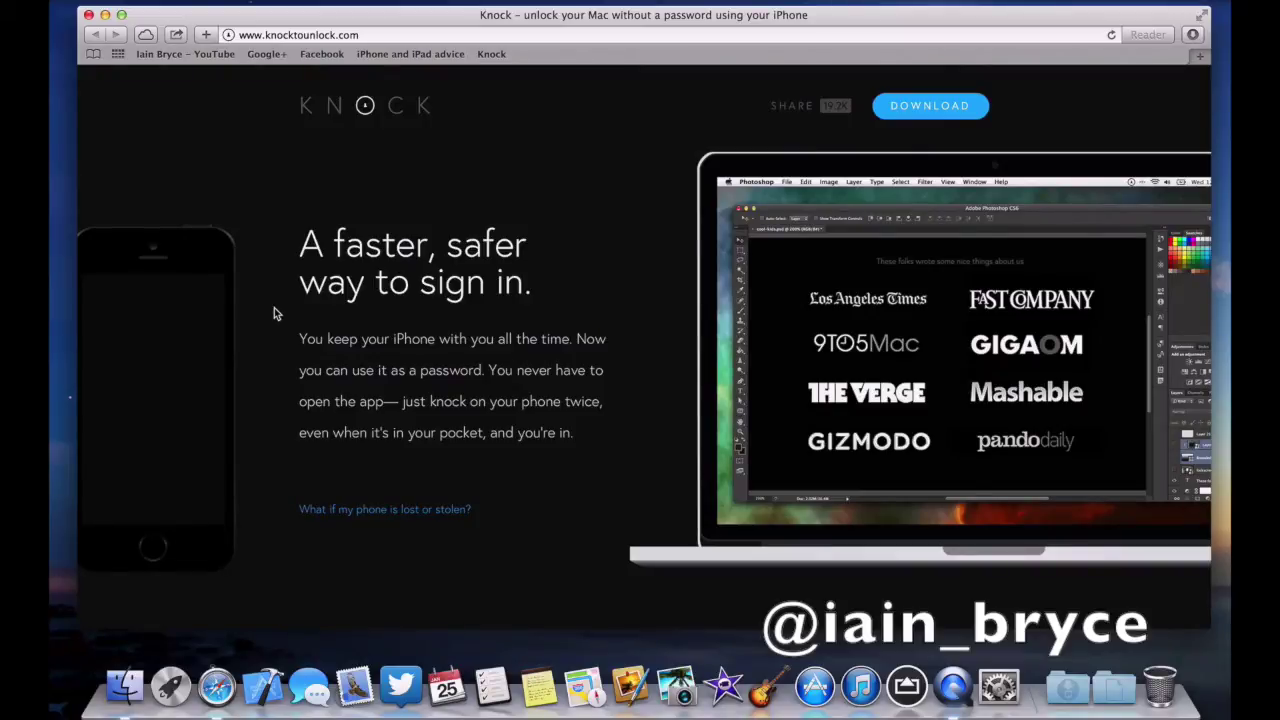
pyautogui.scroll(-3, 276, 314)
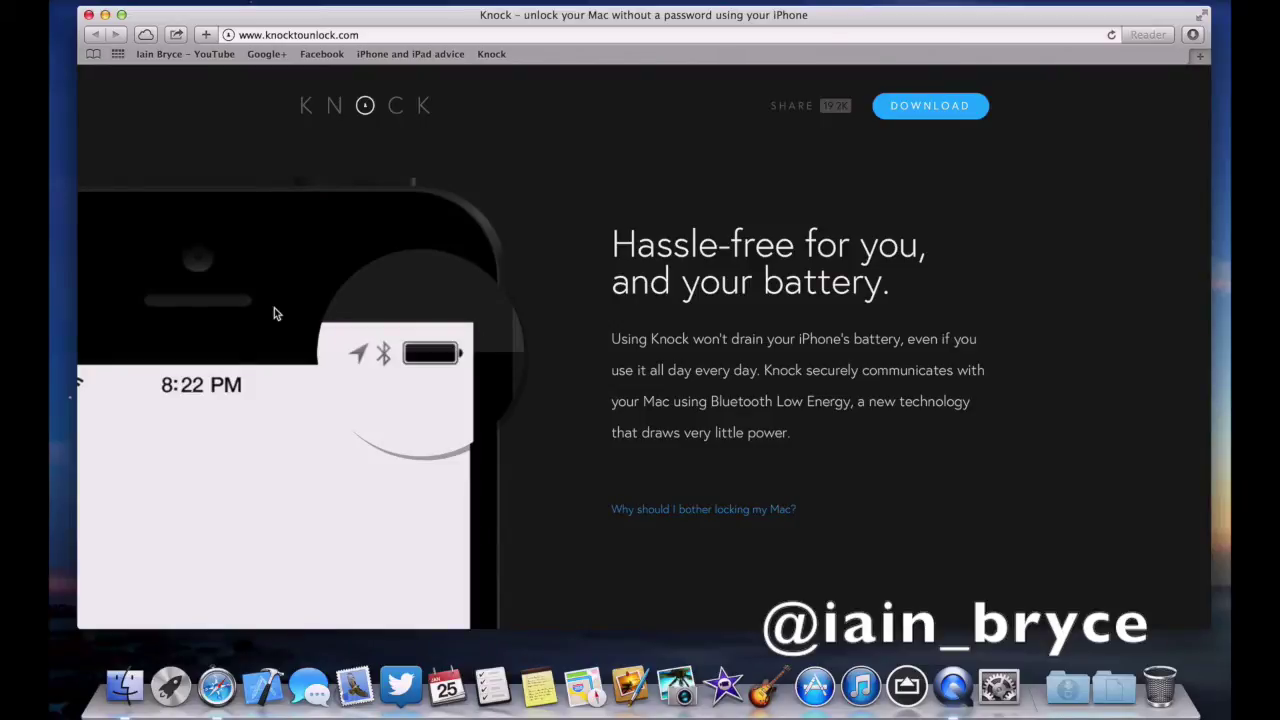
pyautogui.scroll(-5, 274, 313)
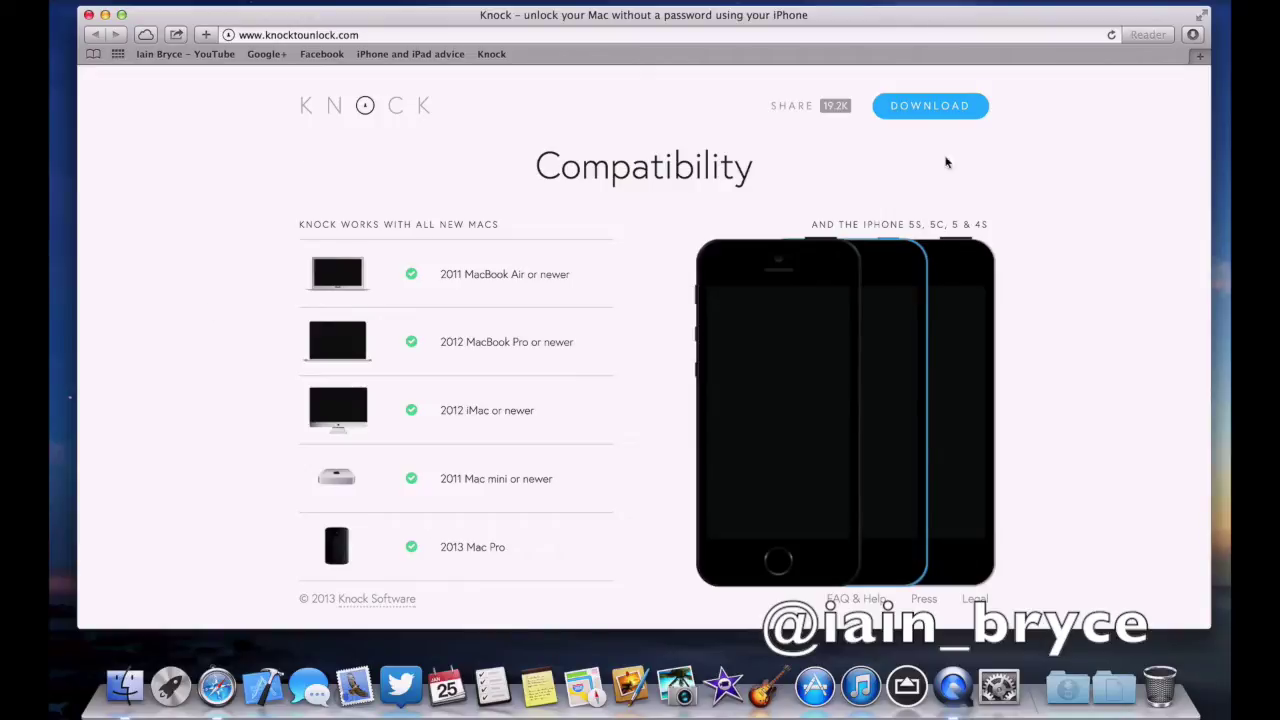
# - Download the Knock app for Mac from the website and open the downloaded application, allowing it to run
pyautogui.click(952, 117)
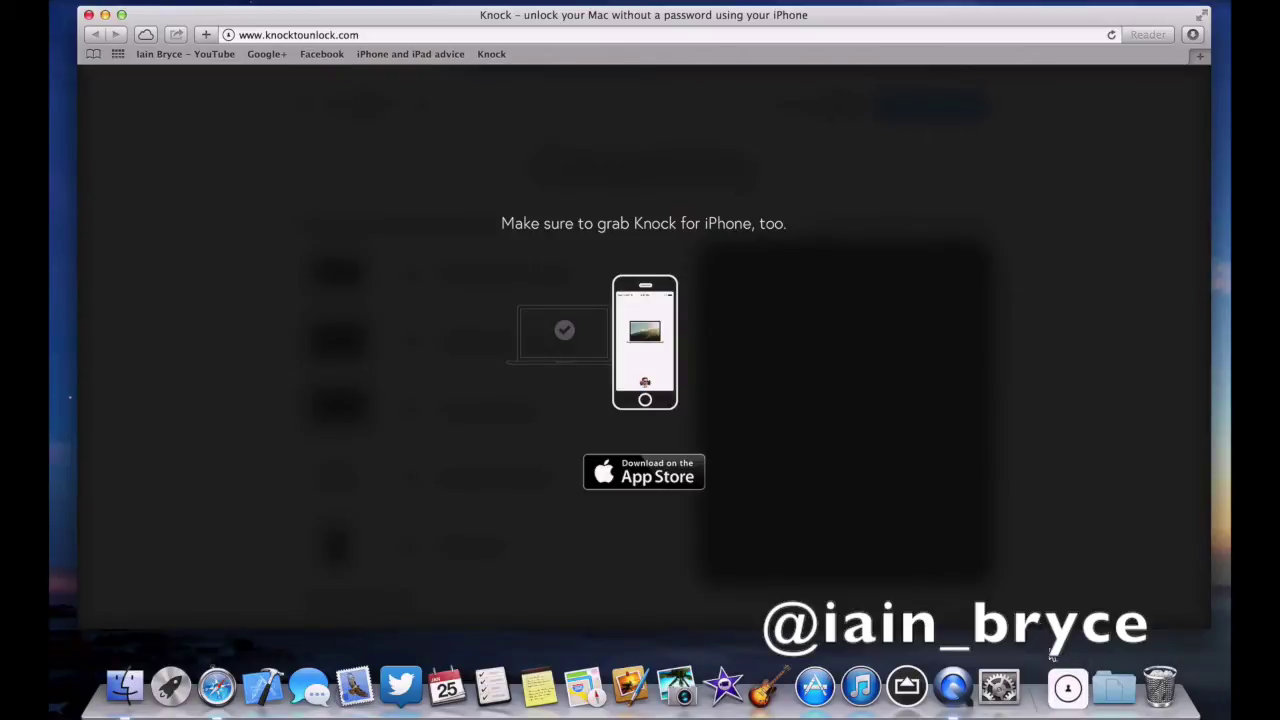
pyautogui.click(1070, 682)
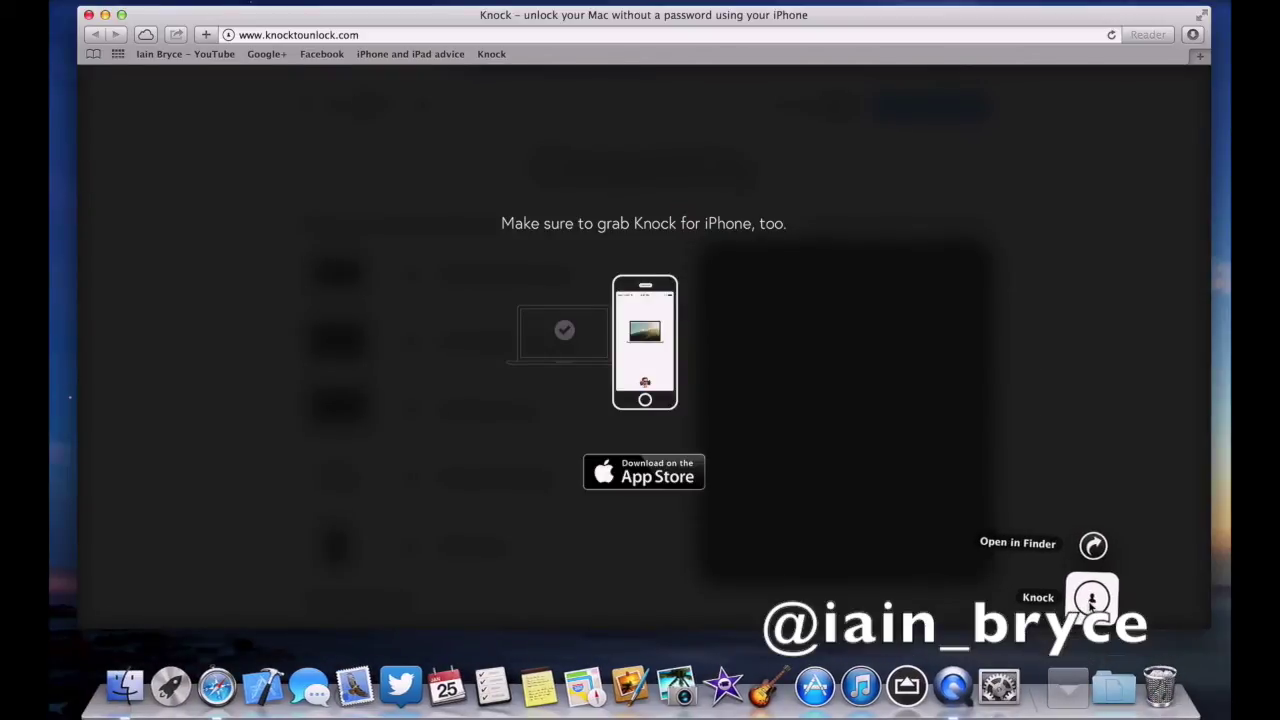
pyautogui.click(1071, 597)
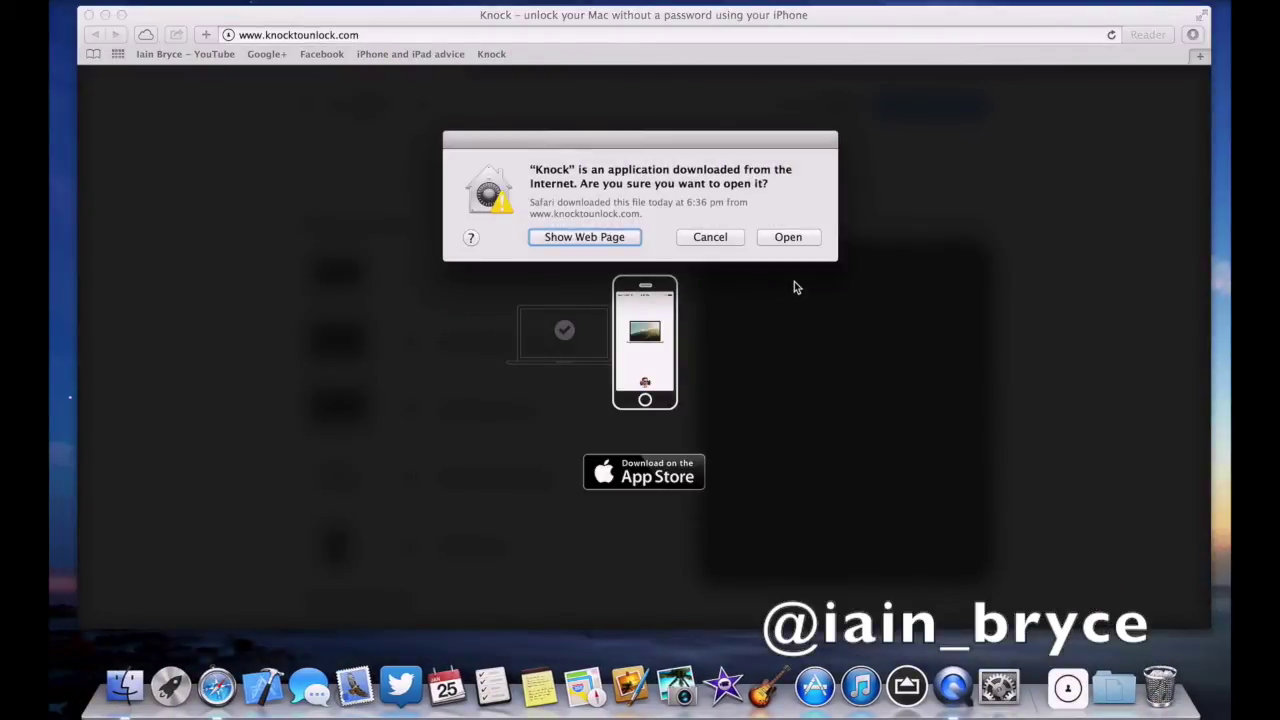
pyautogui.click(788, 239)
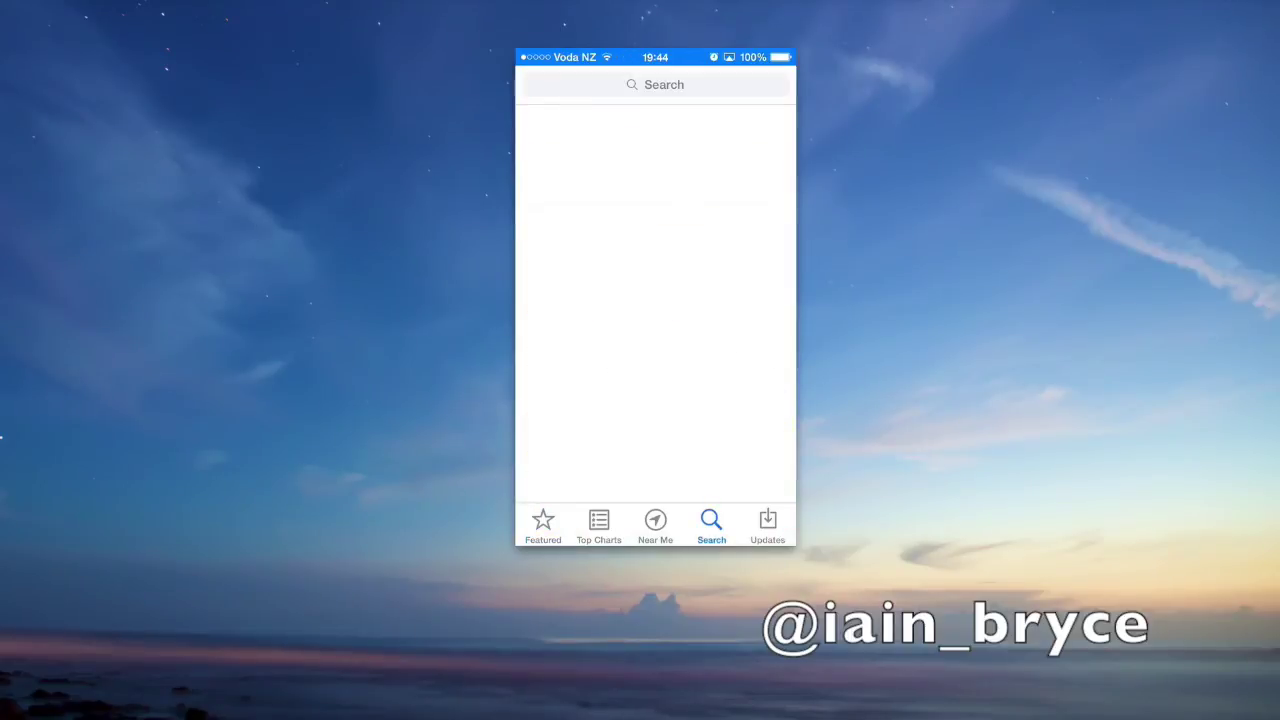
# - Search the iPhone App Store for "knock" and open the details of the Knock Software app that unlocks a Mac
pyautogui.write('k')
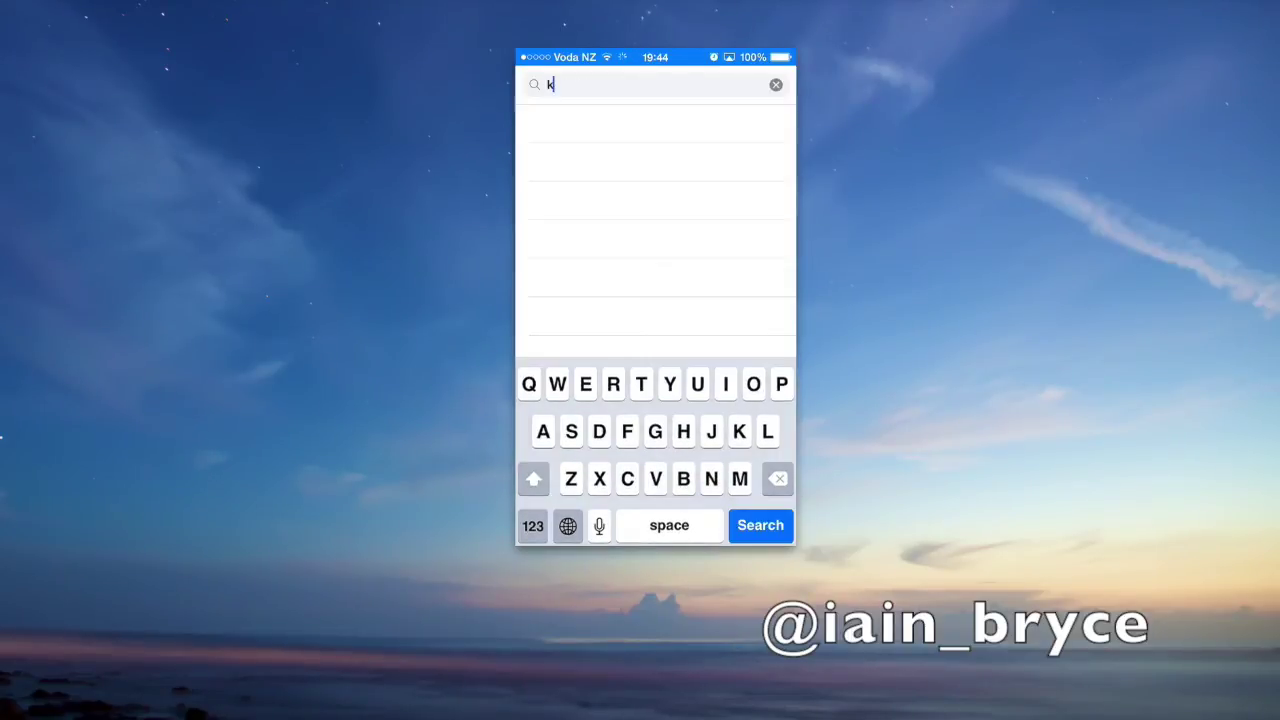
pyautogui.write('nock')
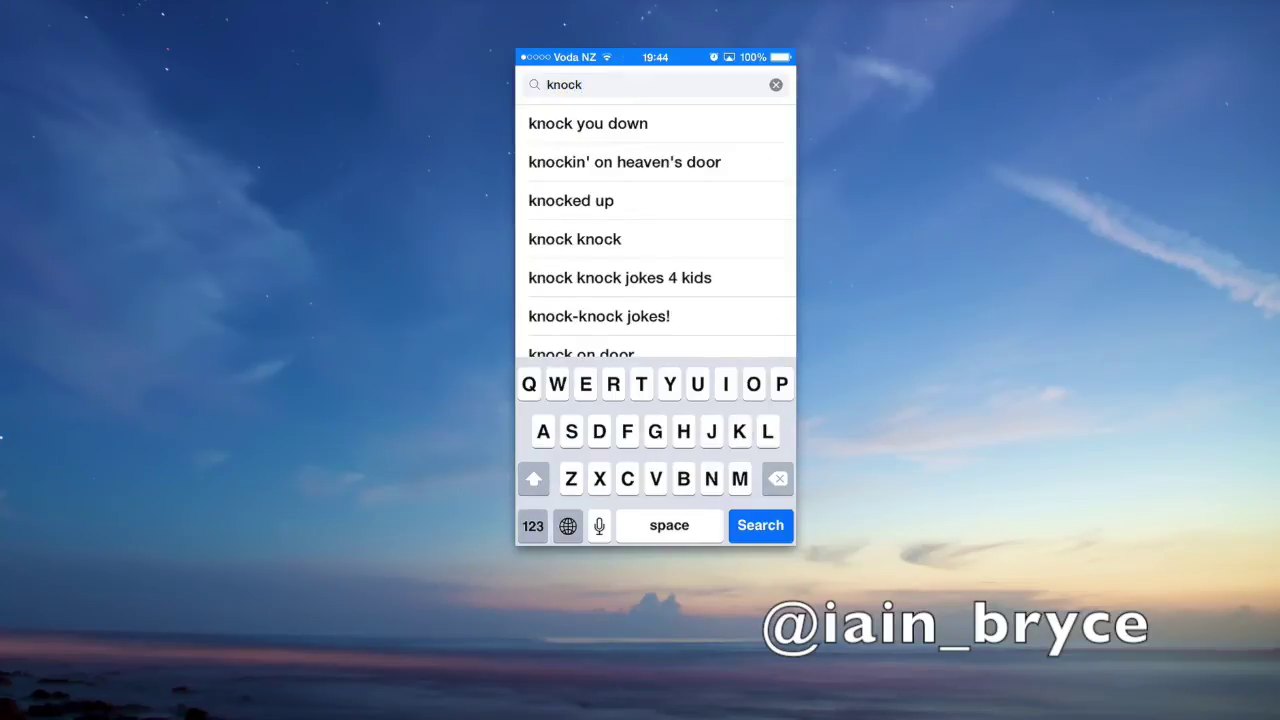
pyautogui.press('Return')
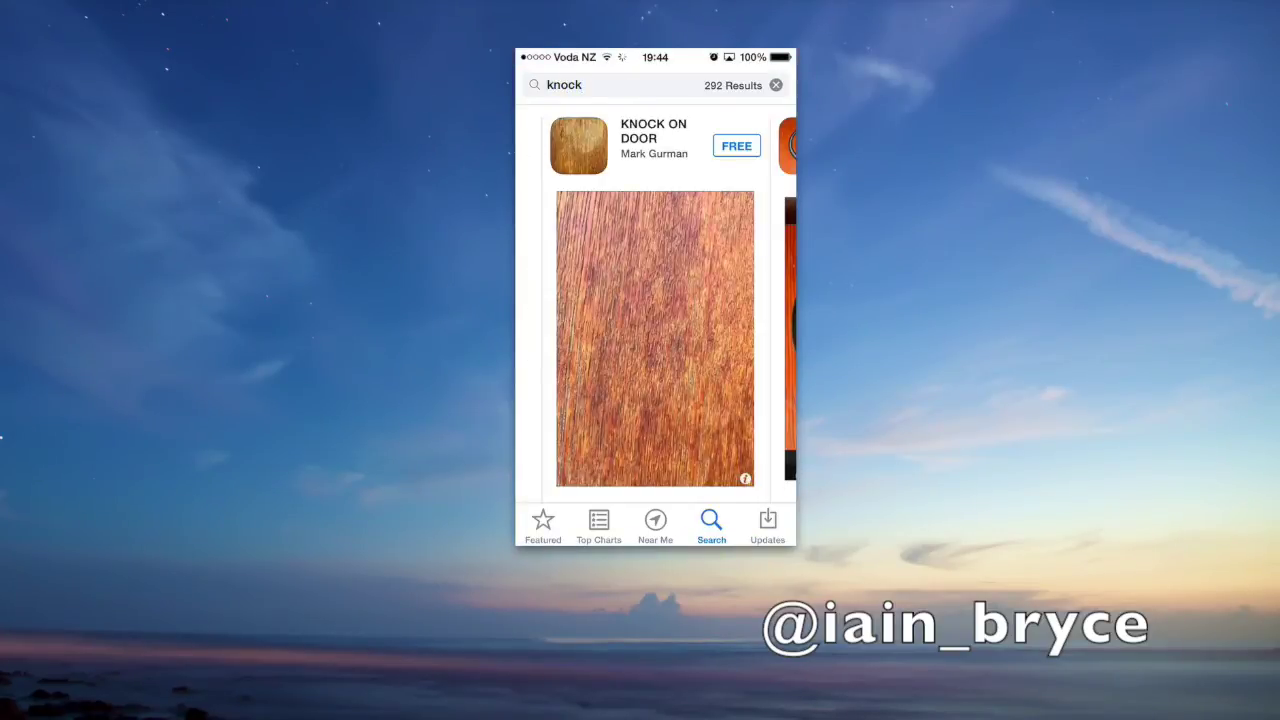
pyautogui.hscroll(3, 655, 300)
pyautogui.hscroll(3, 655, 300)
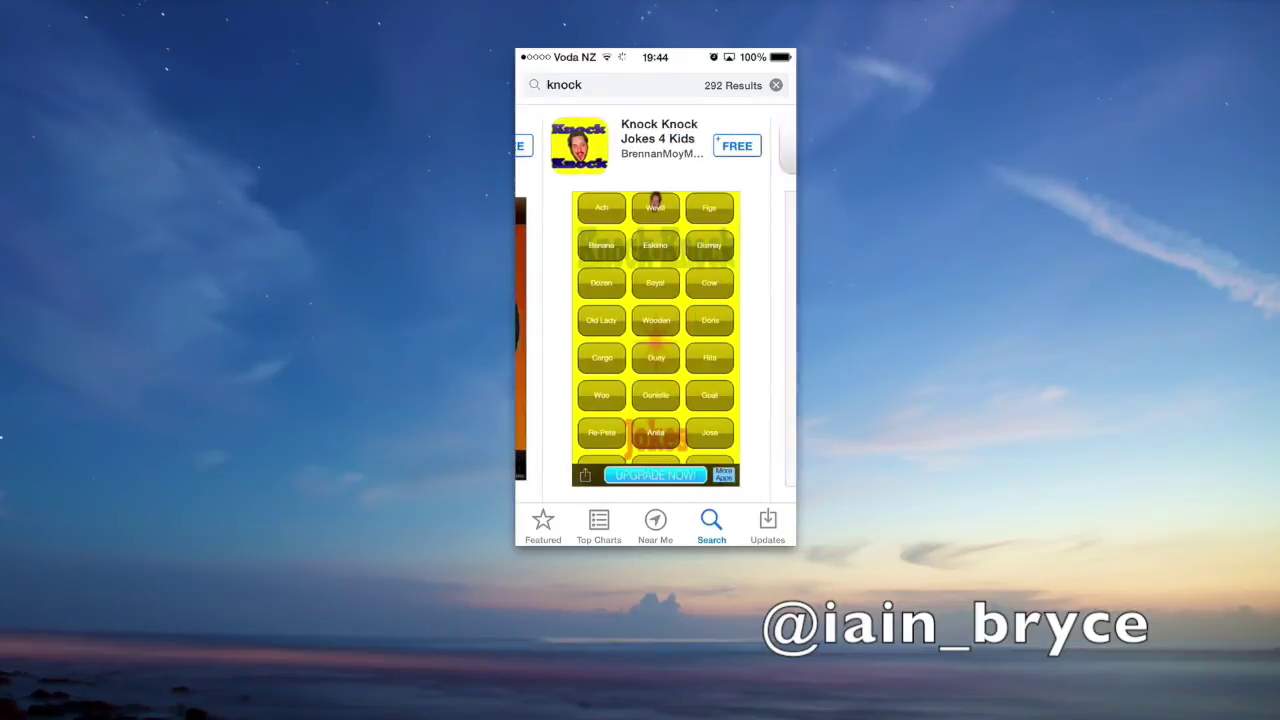
pyautogui.hscroll(3, 655, 300)
pyautogui.hscroll(3, 655, 300)
pyautogui.hscroll(3, 655, 300)
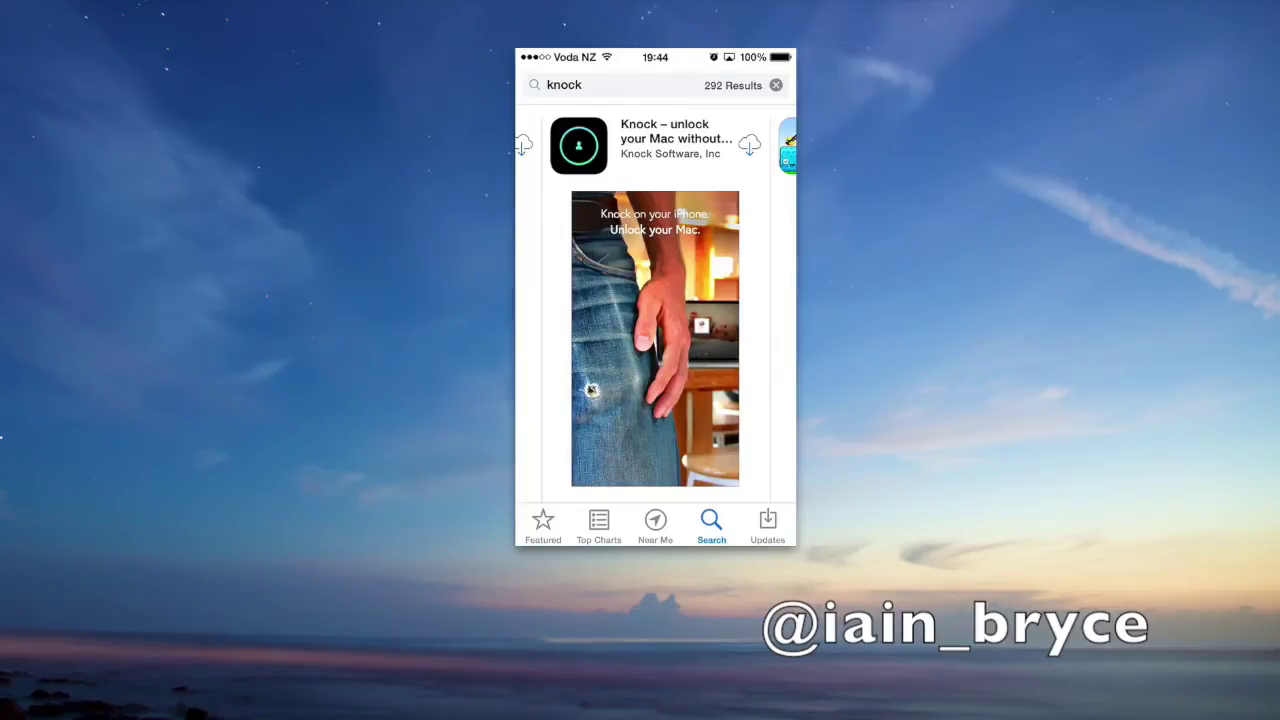
pyautogui.click(655, 145)
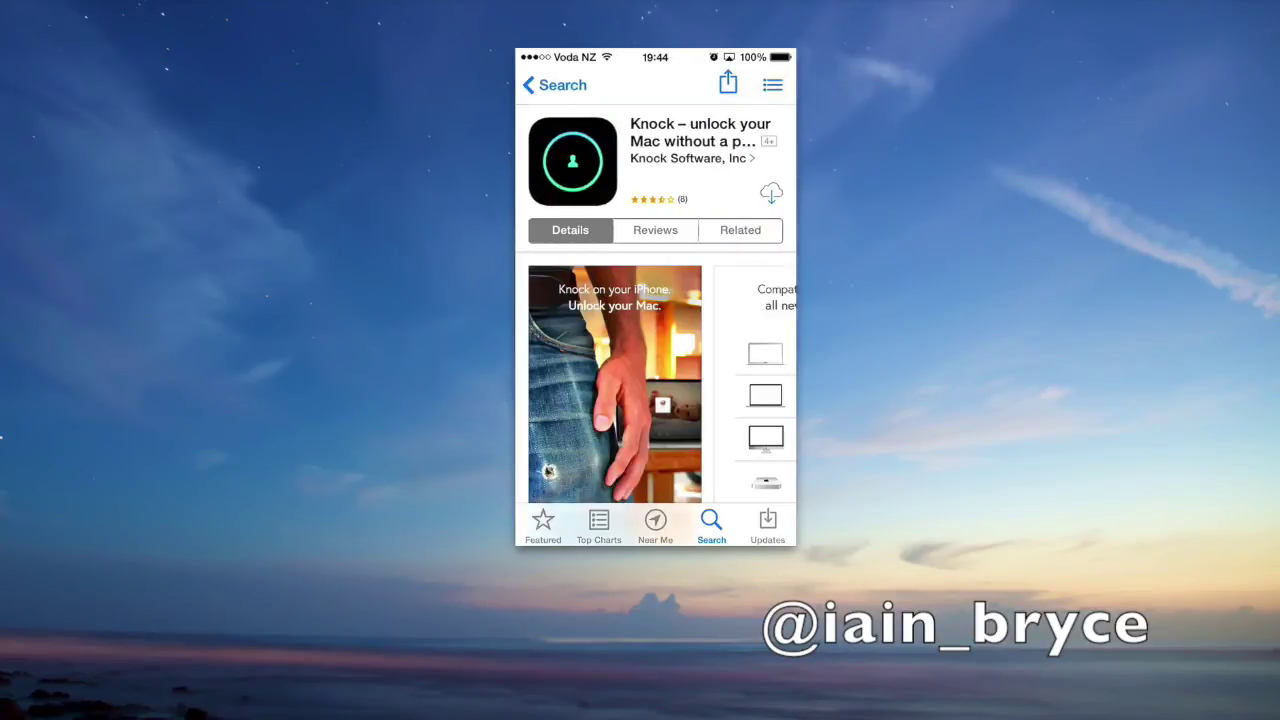
# - Examine the Knock app's preview images, including Mac compatibility and password security
pyautogui.scroll(-2, 655, 320)
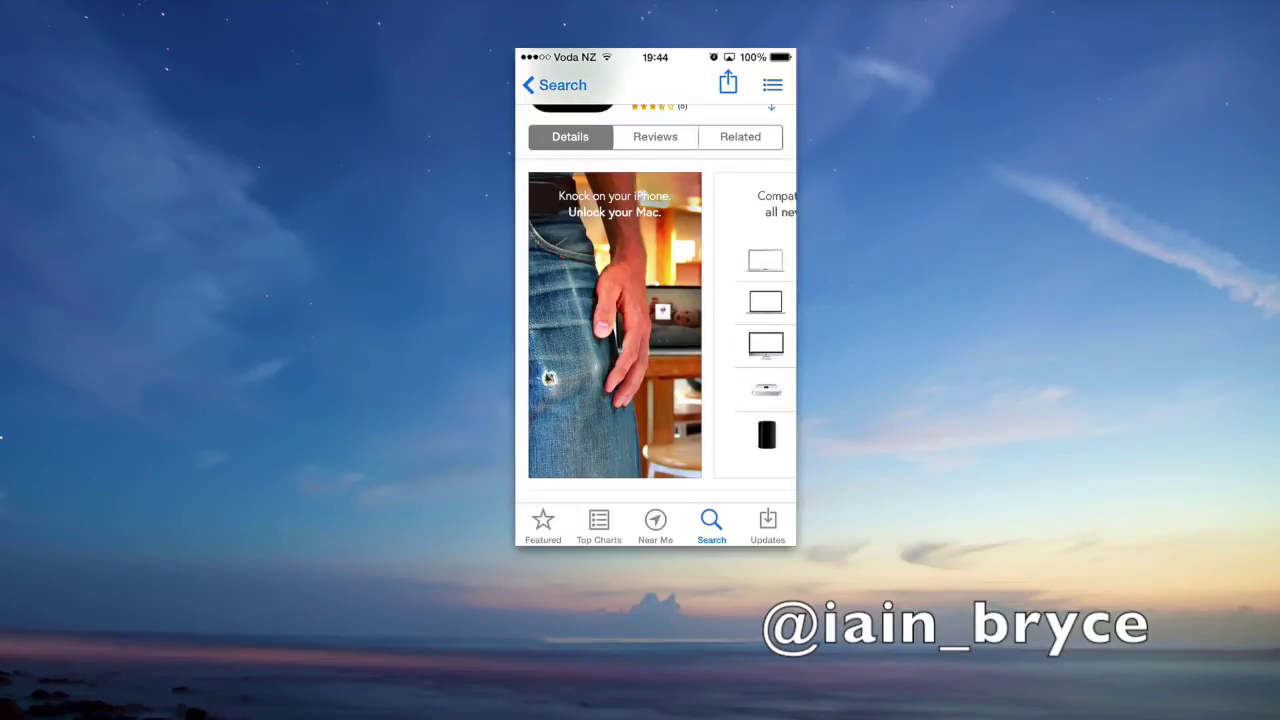
pyautogui.hscroll(3, 655, 320)
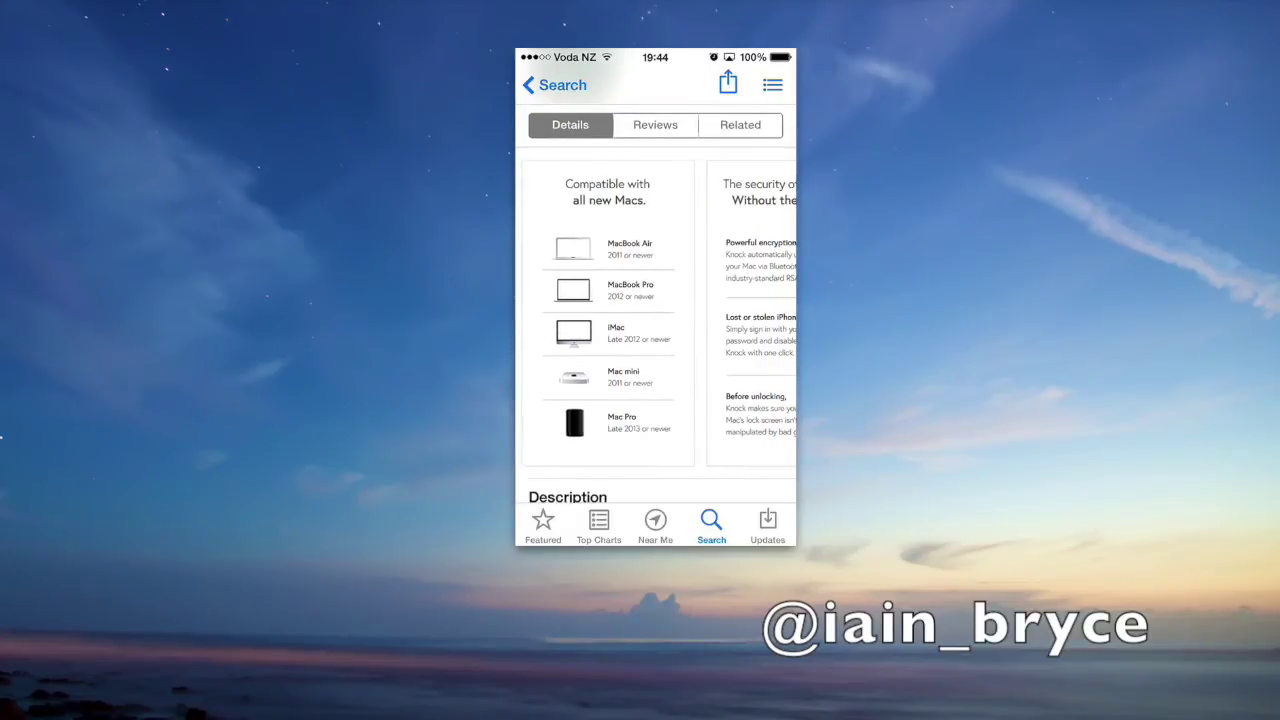
pyautogui.hscroll(3, 655, 314)
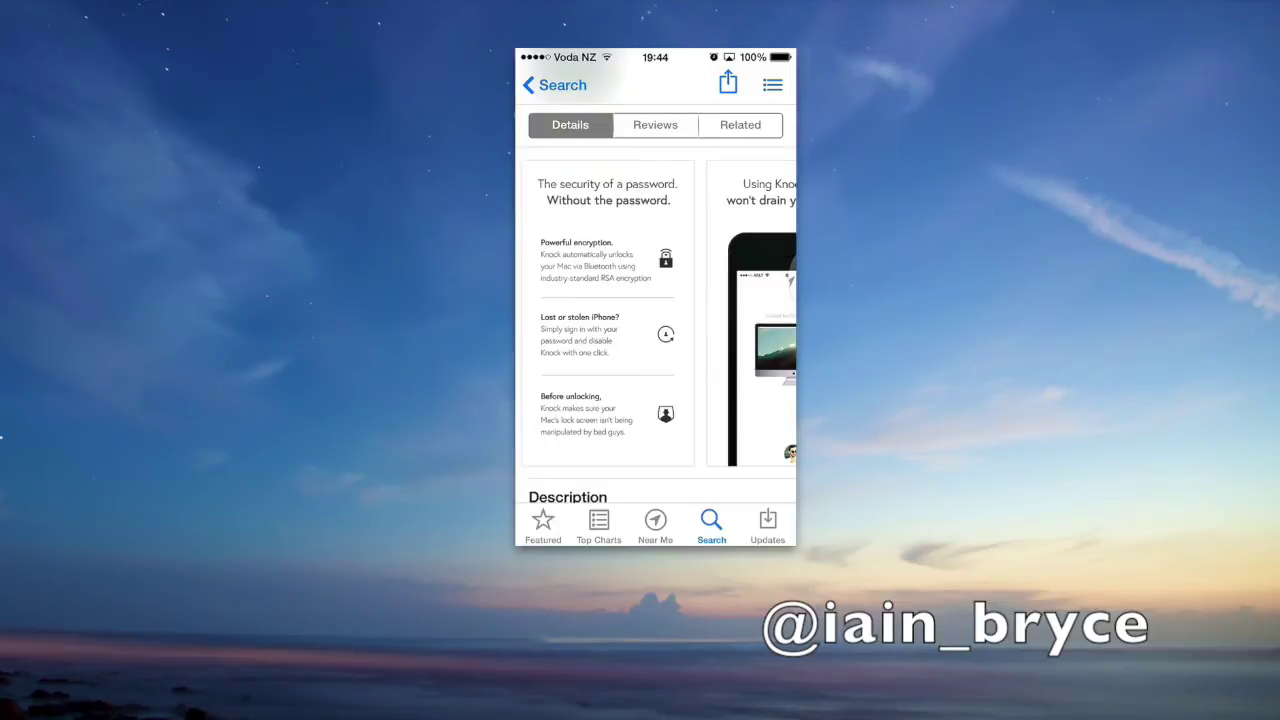
pyautogui.hscroll(3, 655, 314)
pyautogui.hscroll(-3, 655, 314)
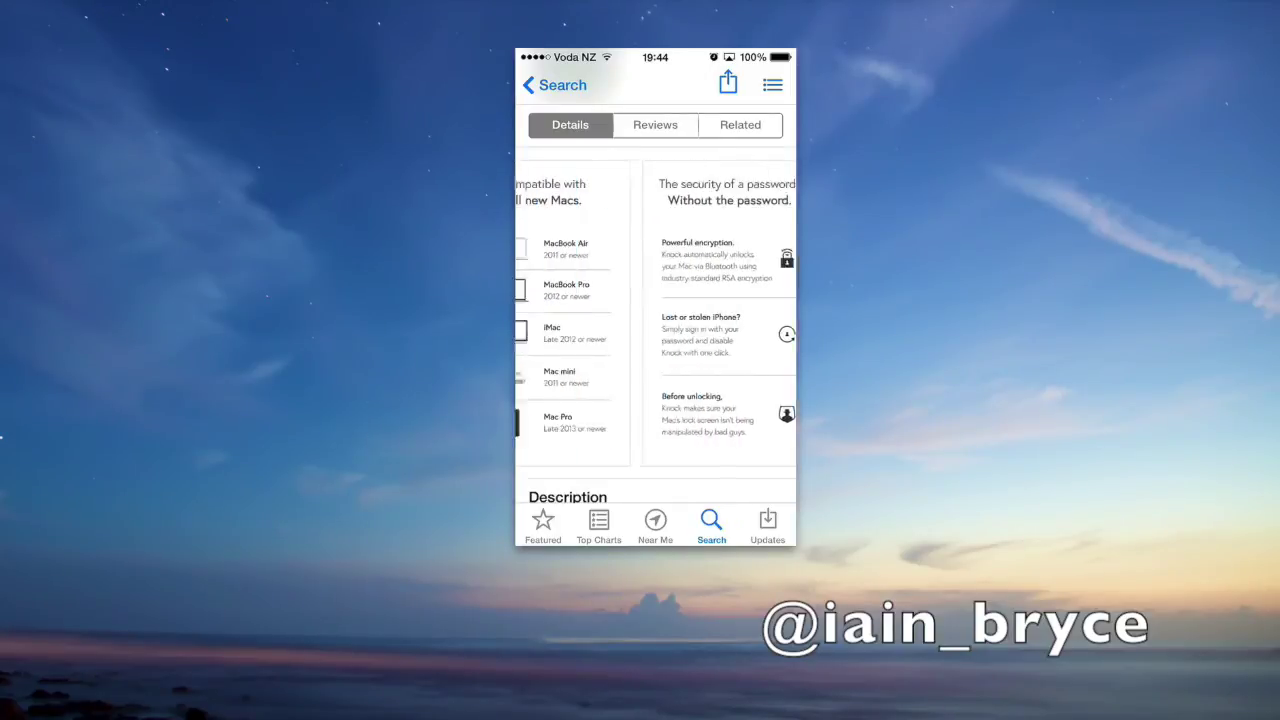
pyautogui.hscroll(-3, 655, 314)
pyautogui.scroll(3, 655, 300)
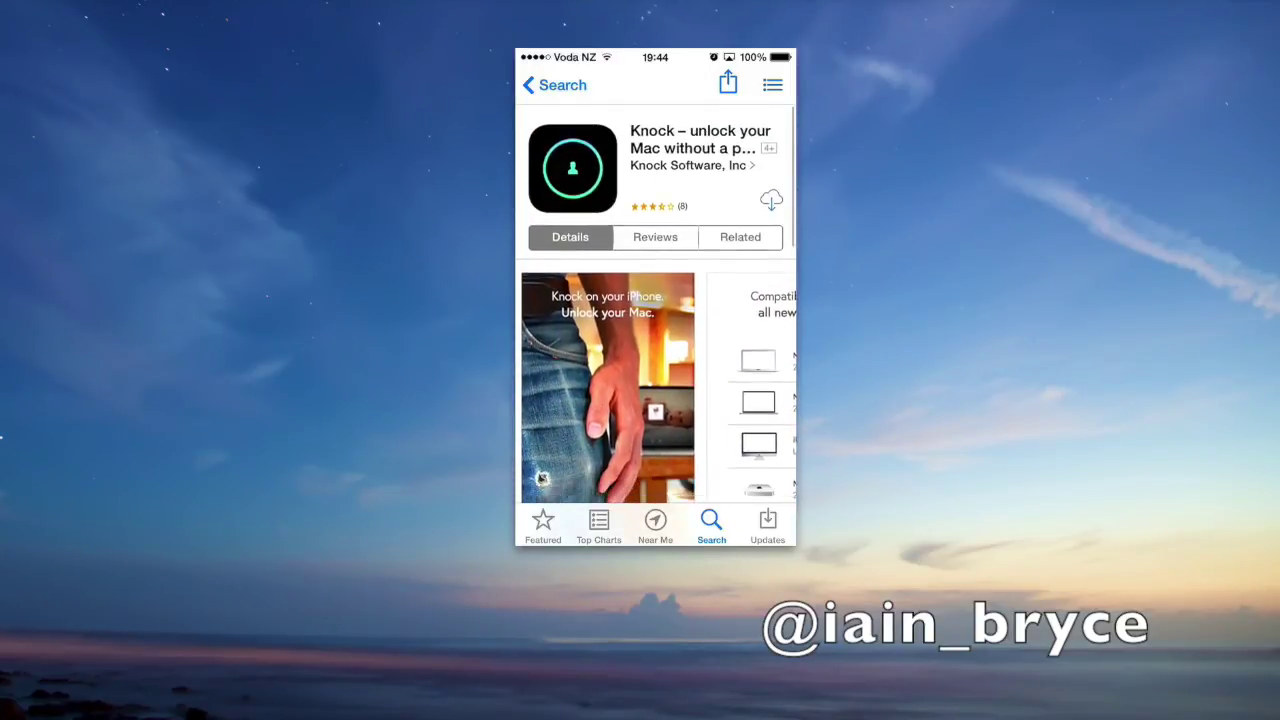
# - Install and open Knock on the iPhone, and launch the Knock app on the Mac
pyautogui.click(771, 194)
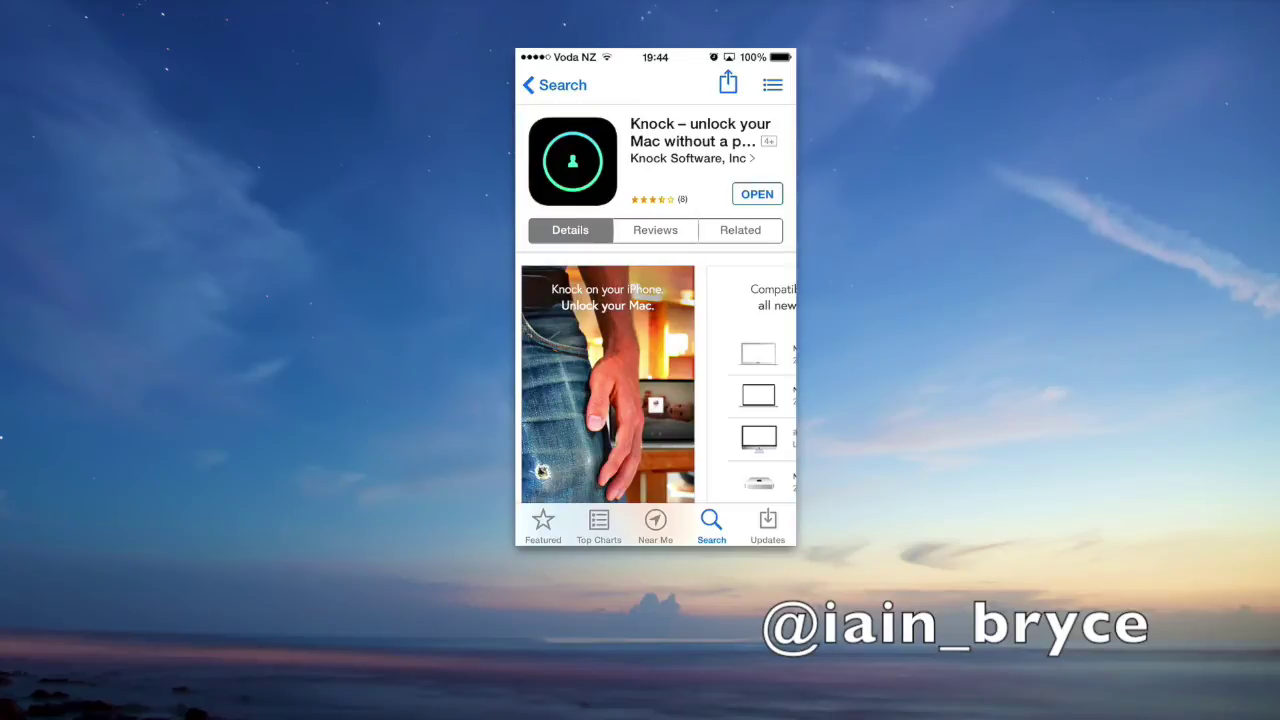
pyautogui.click(757, 194)
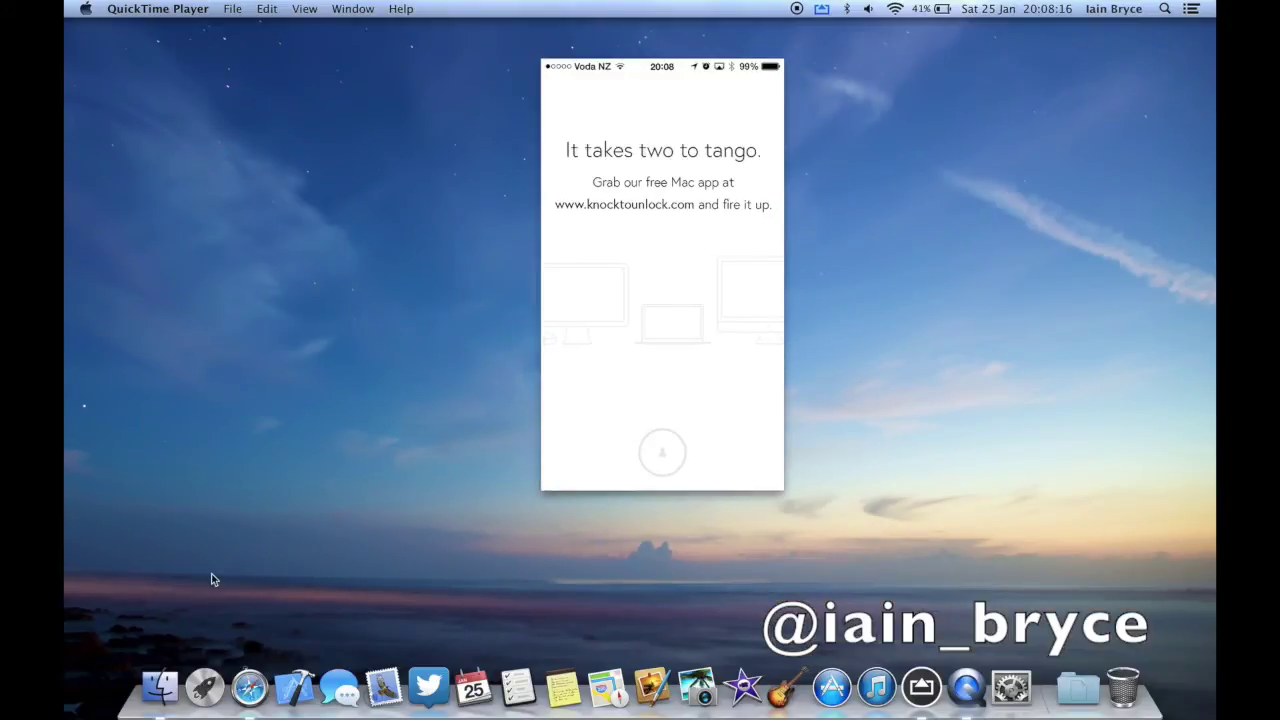
pyautogui.click(203, 675)
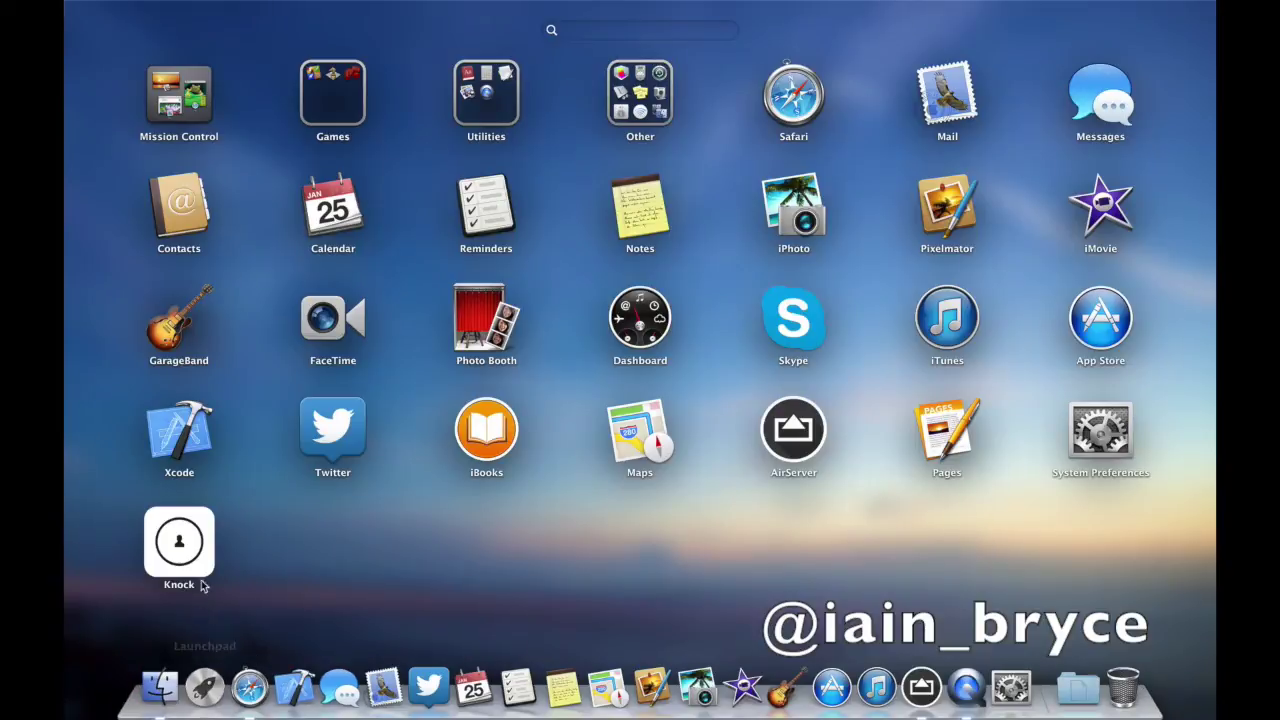
pyautogui.click(192, 543)
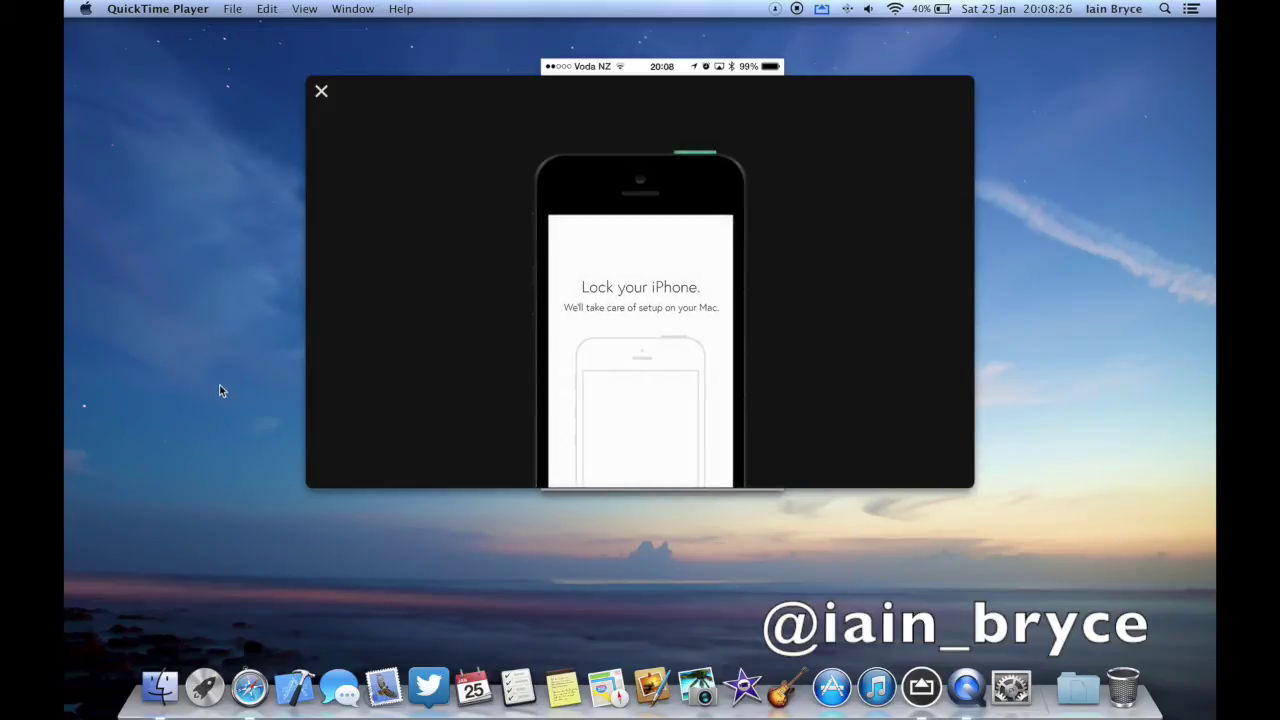
# - Arrange the mirrored iPhone window and the Knock setup window side by side so they do not overlap
pyautogui.click(679, 72)
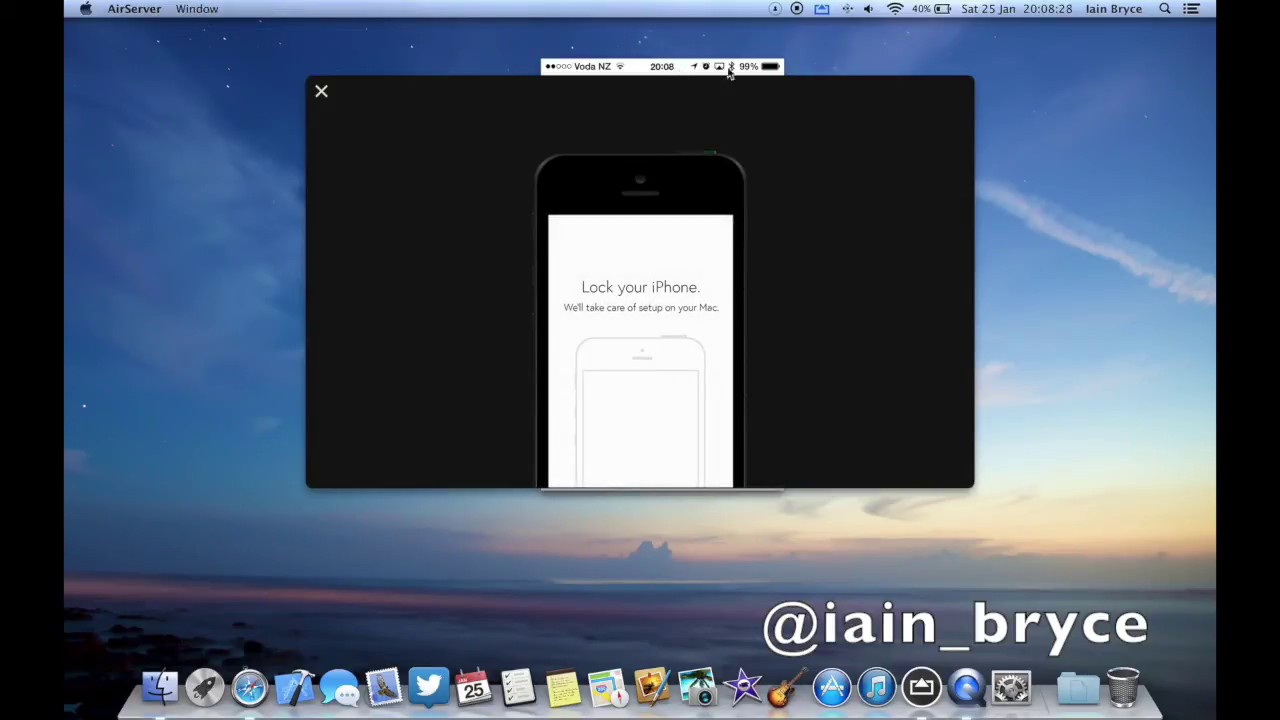
pyautogui.moveTo(706, 63)
pyautogui.moveTo(706, 63); pyautogui.dragTo(1156, 75)
pyautogui.moveTo(926, 103); pyautogui.dragTo(768, 66)
pyautogui.moveTo(1109, 75); pyautogui.dragTo(1012, 52)
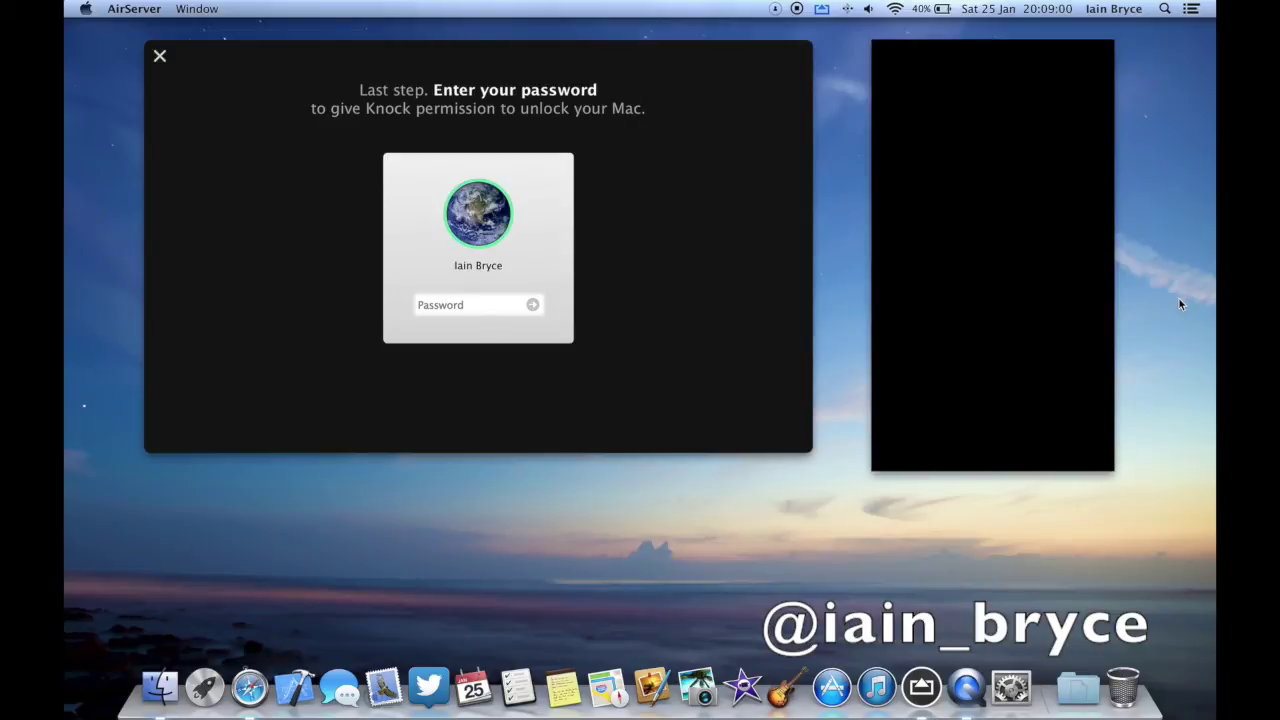
# - Enter the Mac account password in the Knock setup and submit it to give Knock permission to unlock the Mac
pyautogui.click(463, 305)
pyautogui.write('•')
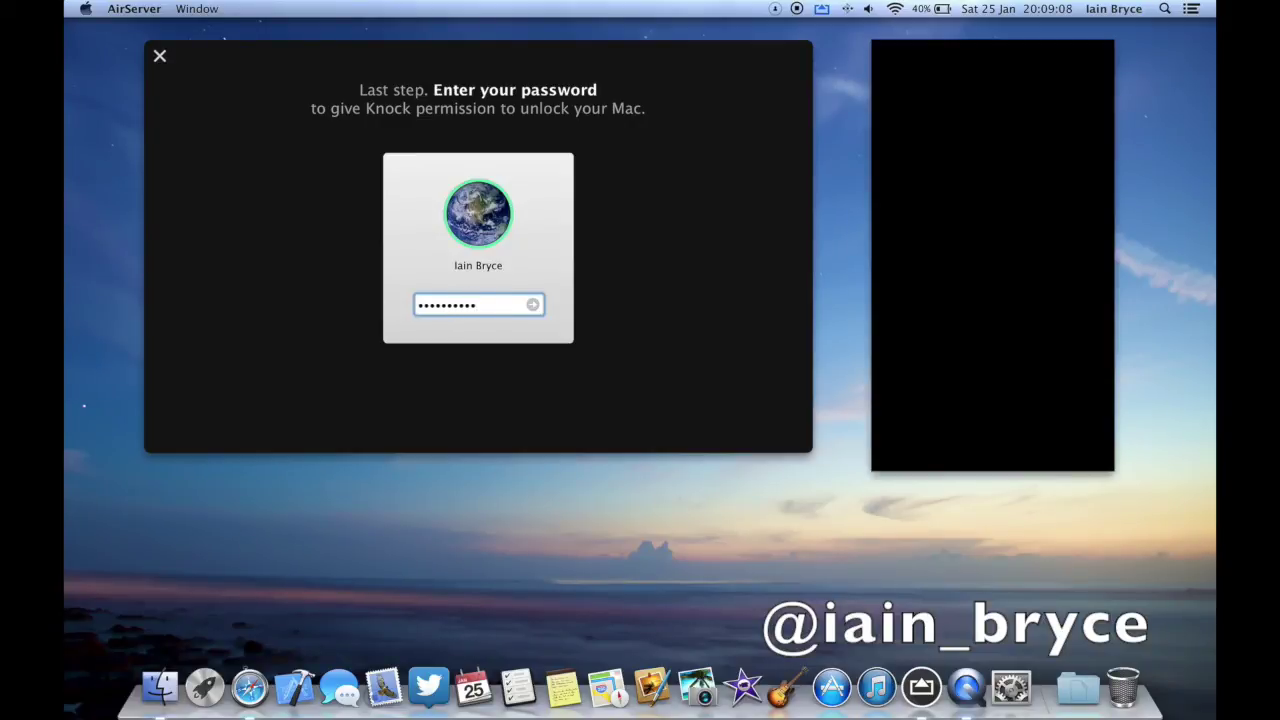
pyautogui.press('Return')
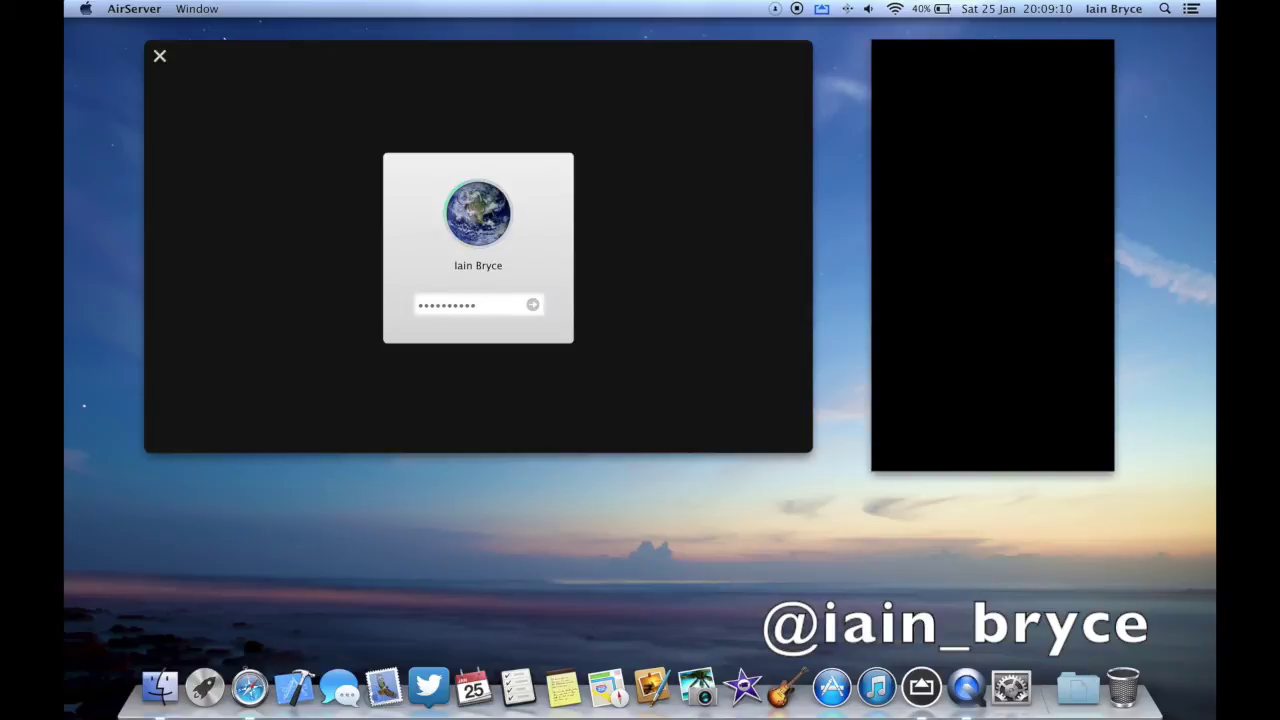